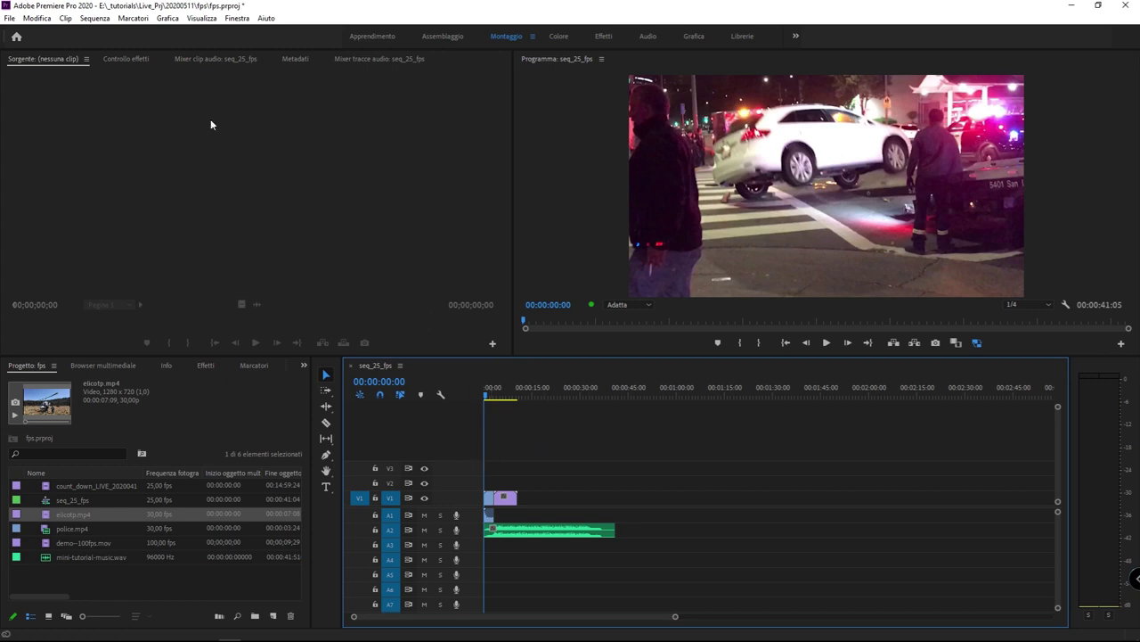
Choose Modifica > Modifica in Adobe Audition > Sequenza to send the whole sequence to Audition.
click(37, 18)
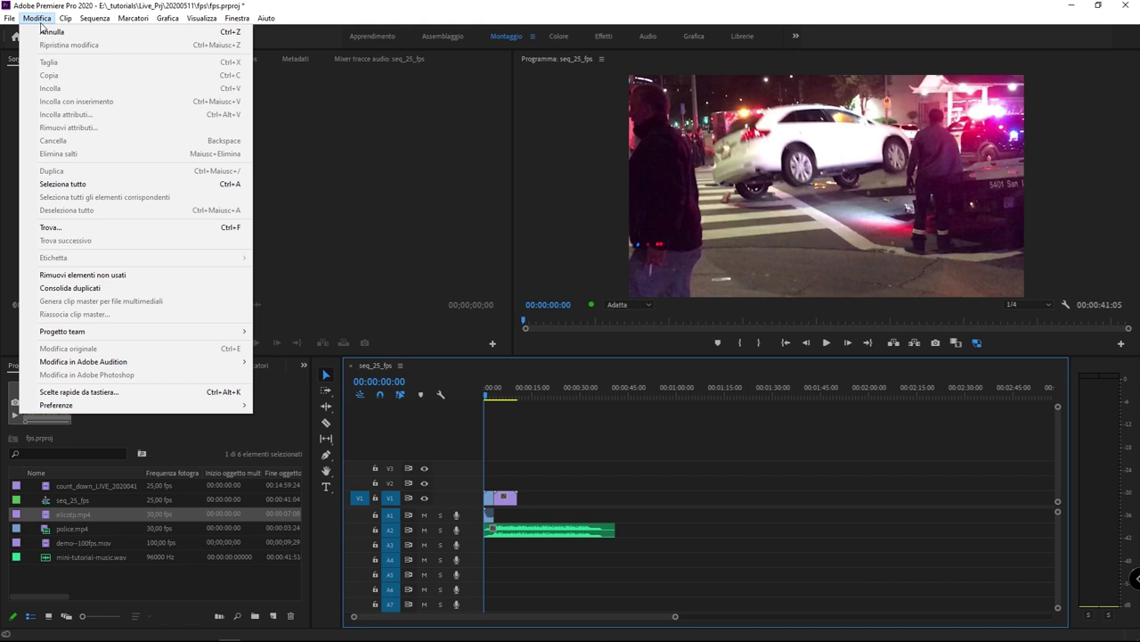
mouse_move(172, 363)
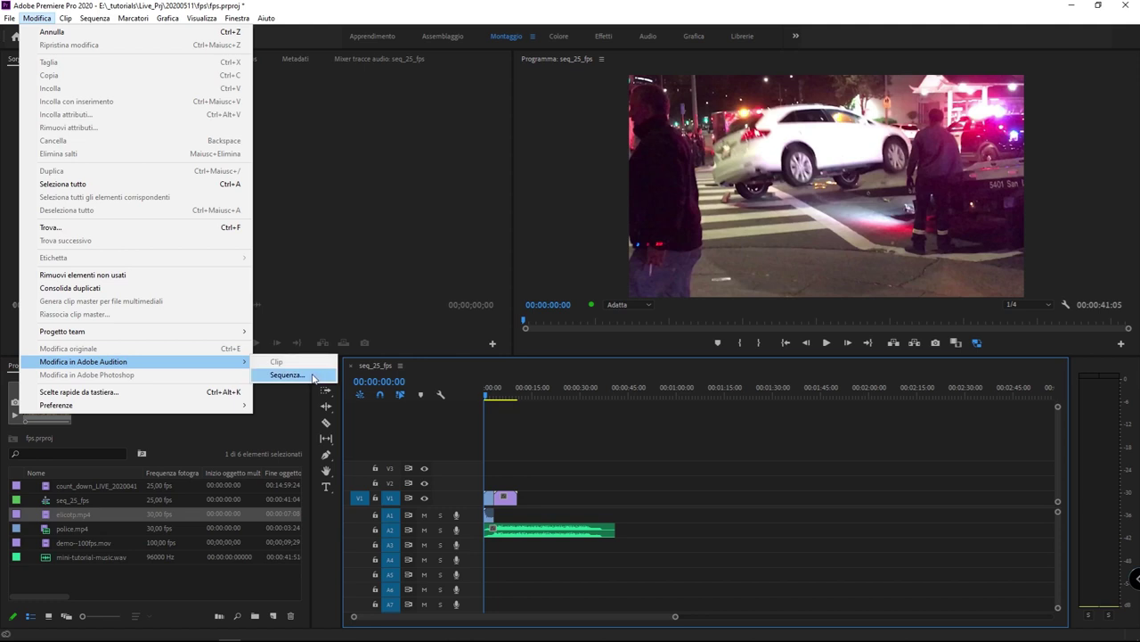
click(313, 378)
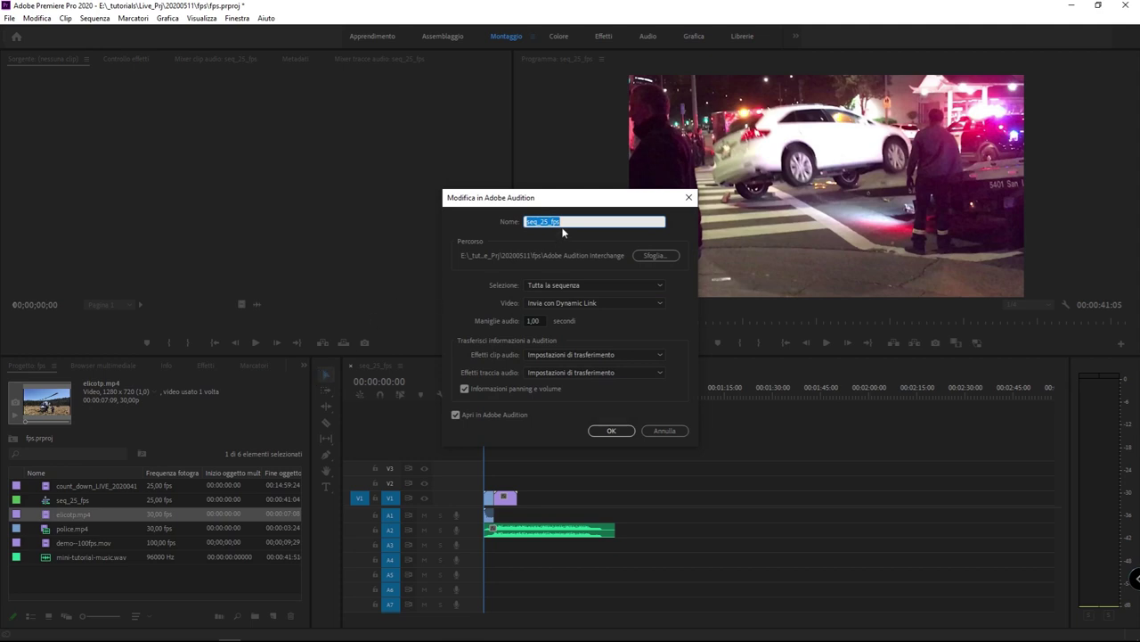
Replace the seq_25_fps name with audio_mix and keep Selezione on Tutta la sequenza.
click(608, 224)
drag(608, 224, 482, 208)
text(audio_mix)
click(614, 285)
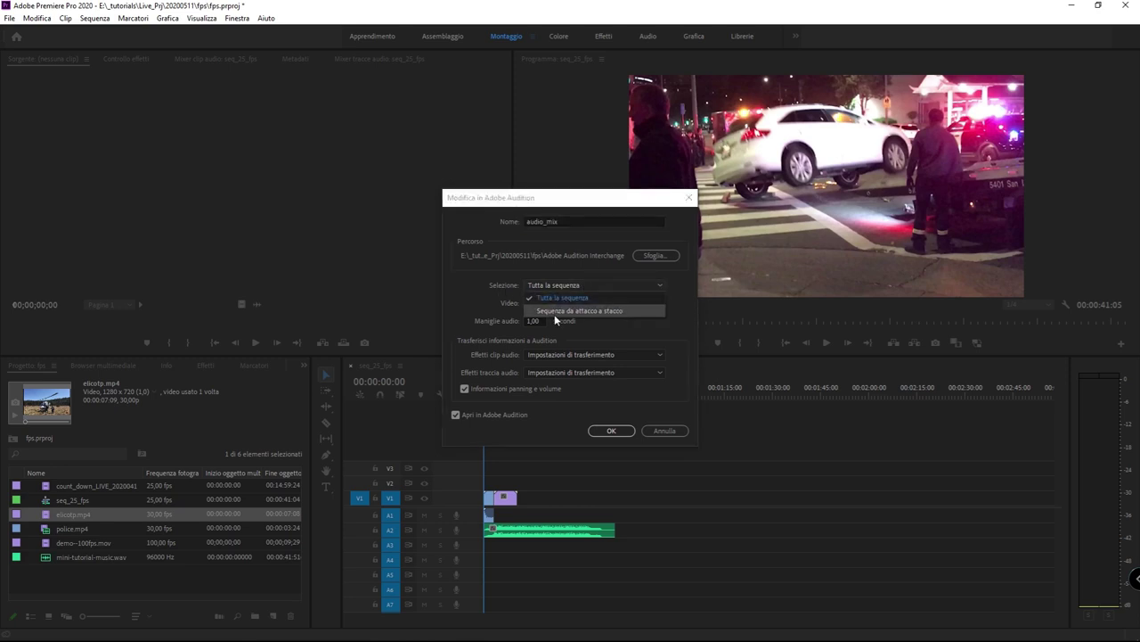
click(625, 299)
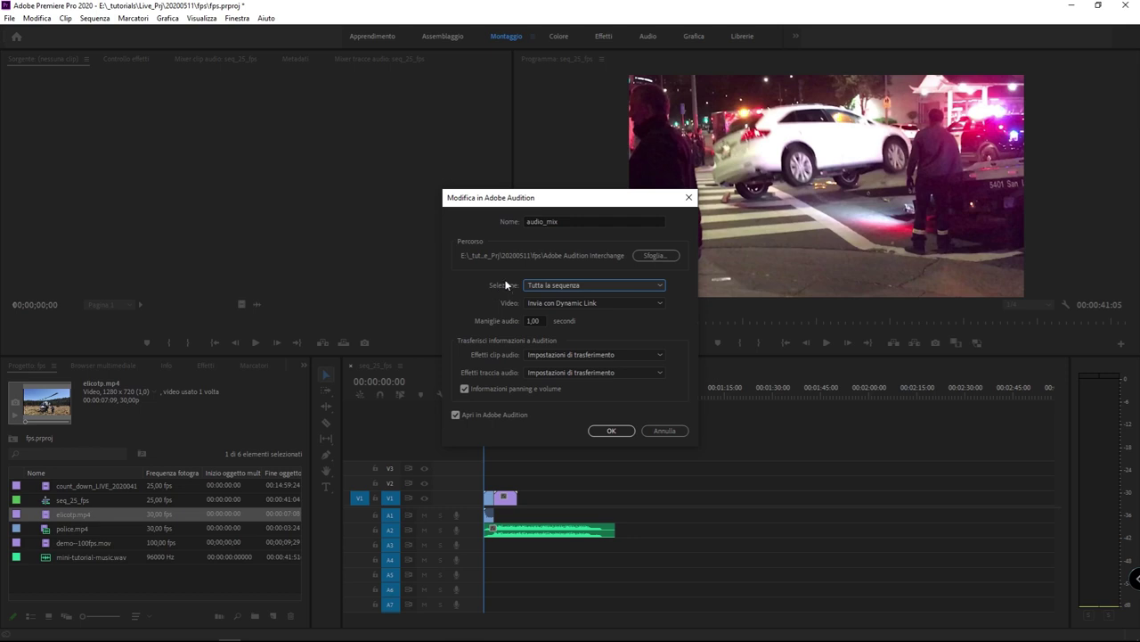
Keep Video on Invia con Dynamic Link and change Maniglie audio from 1,00 to 5,00 seconds.
click(586, 304)
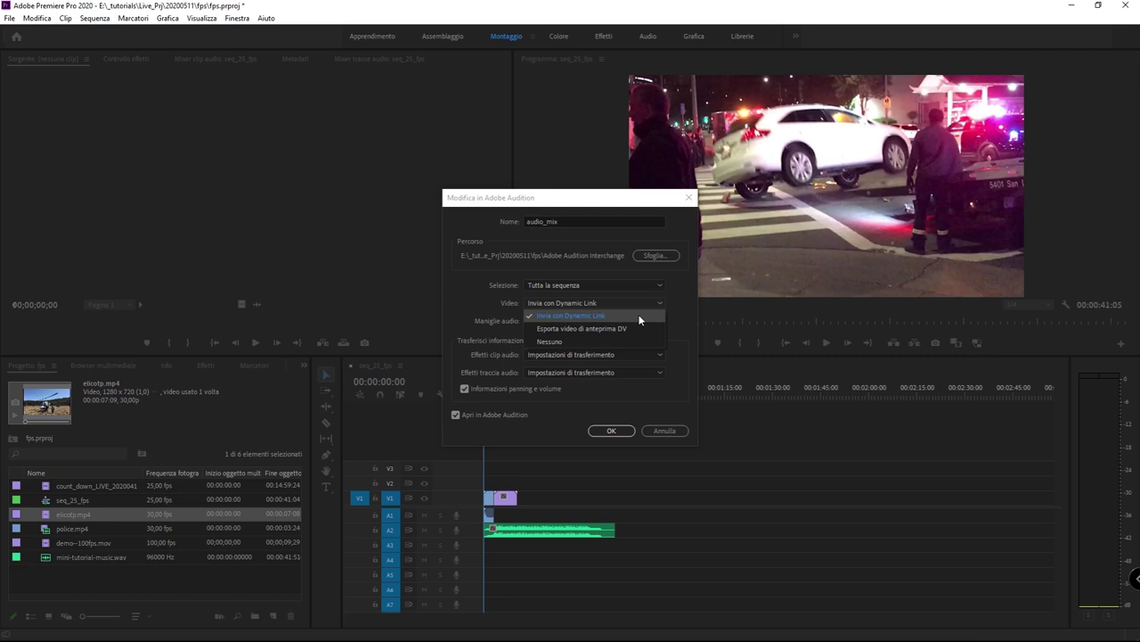
click(639, 317)
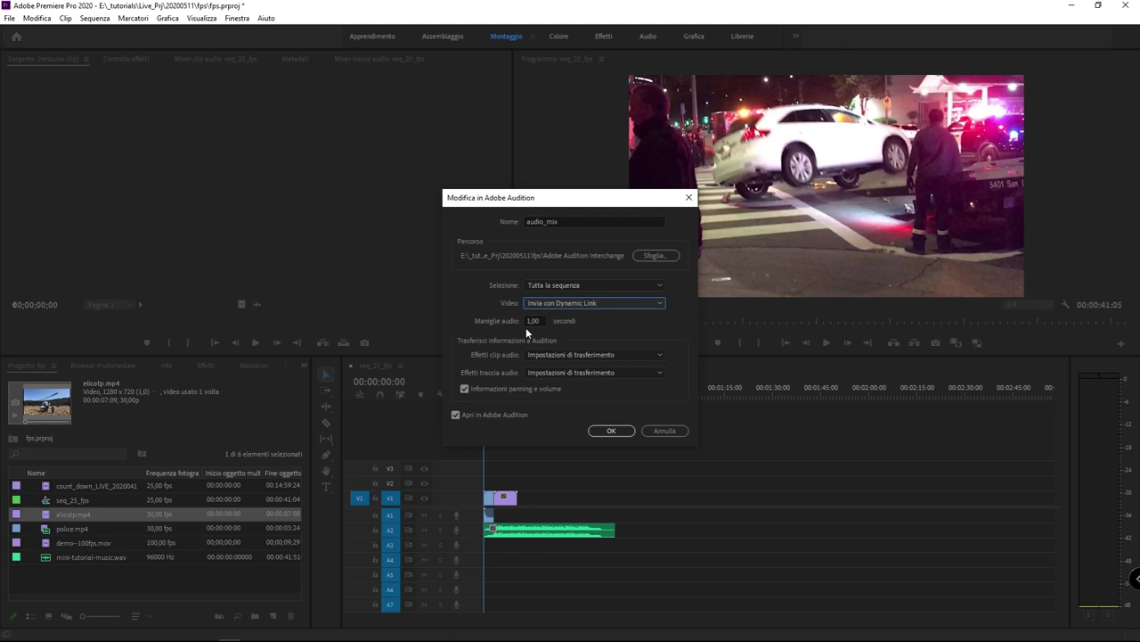
click(534, 319)
click(534, 321)
text(5)
click(491, 307)
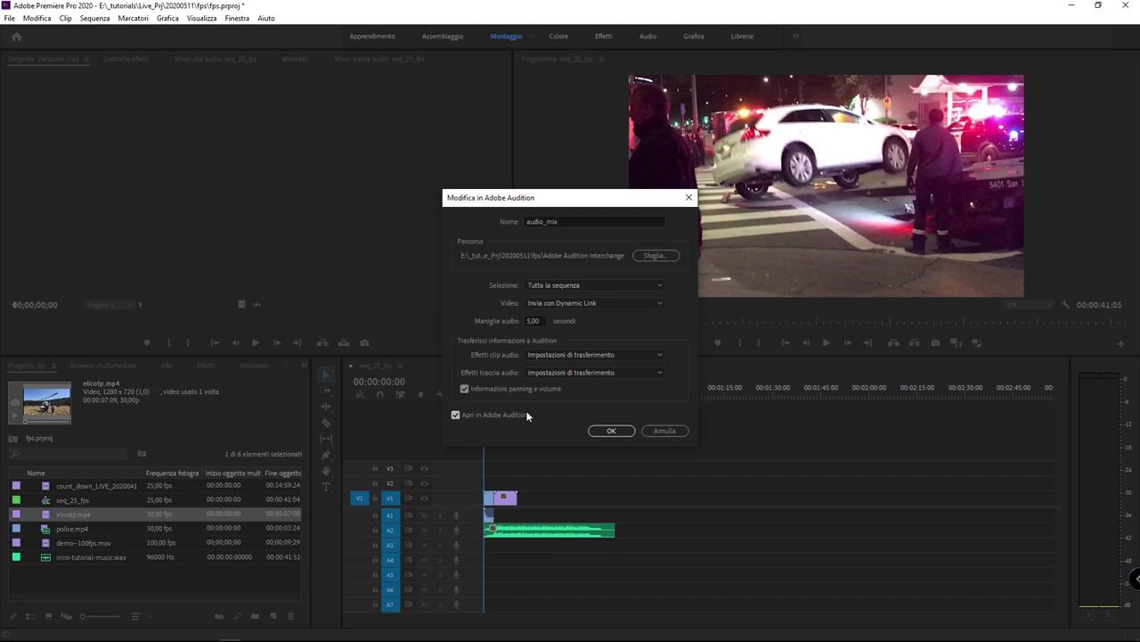
Confirm the transfer so seq_25_fps opens in Audition as the audio_mix multitrack session.
click(606, 432)
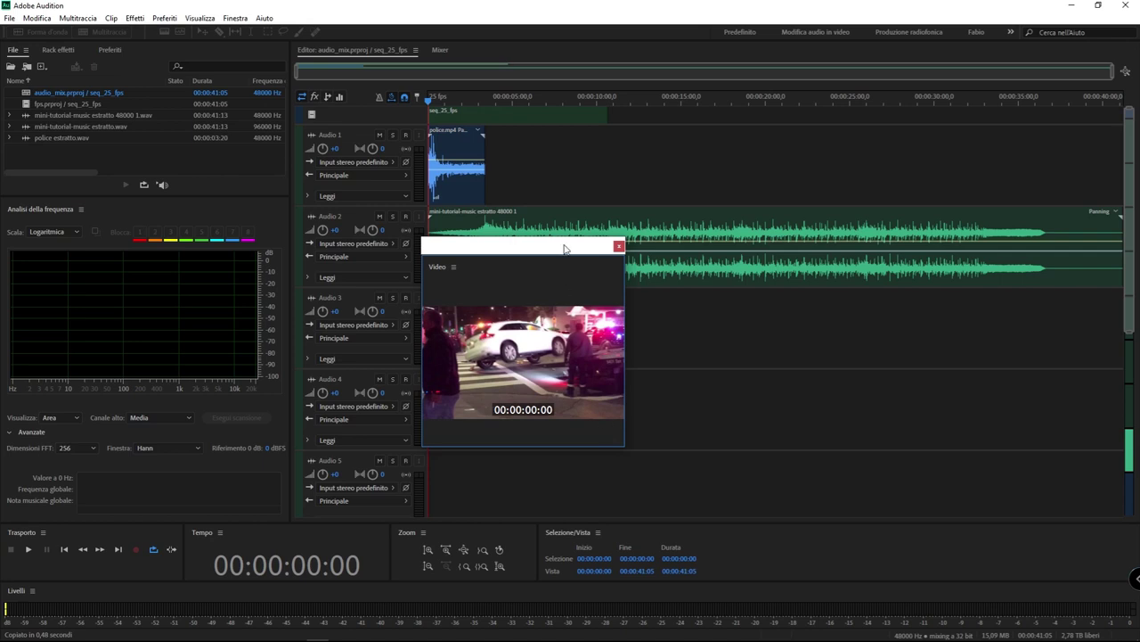
Dock the floating Video preview next to Analisi della frequenza and clear the clip selection.
mouse_move(550, 248)
mouse_down()
mouse_move(434, 144)
mouse_move(334, 234)
mouse_up()
drag(224, 253, 105, 273)
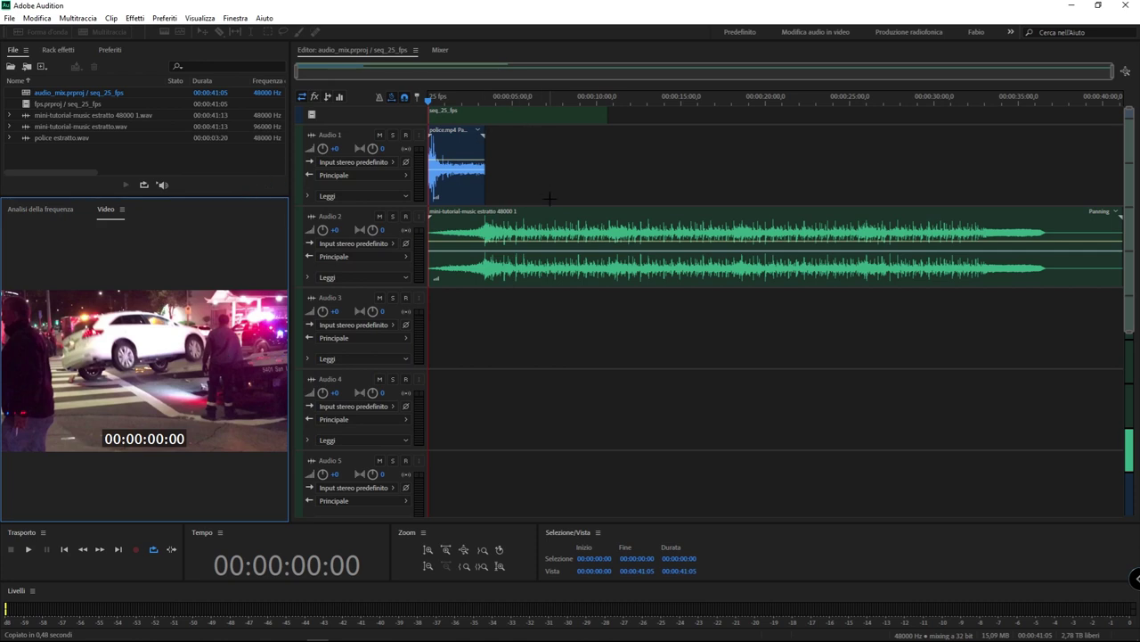
click(519, 118)
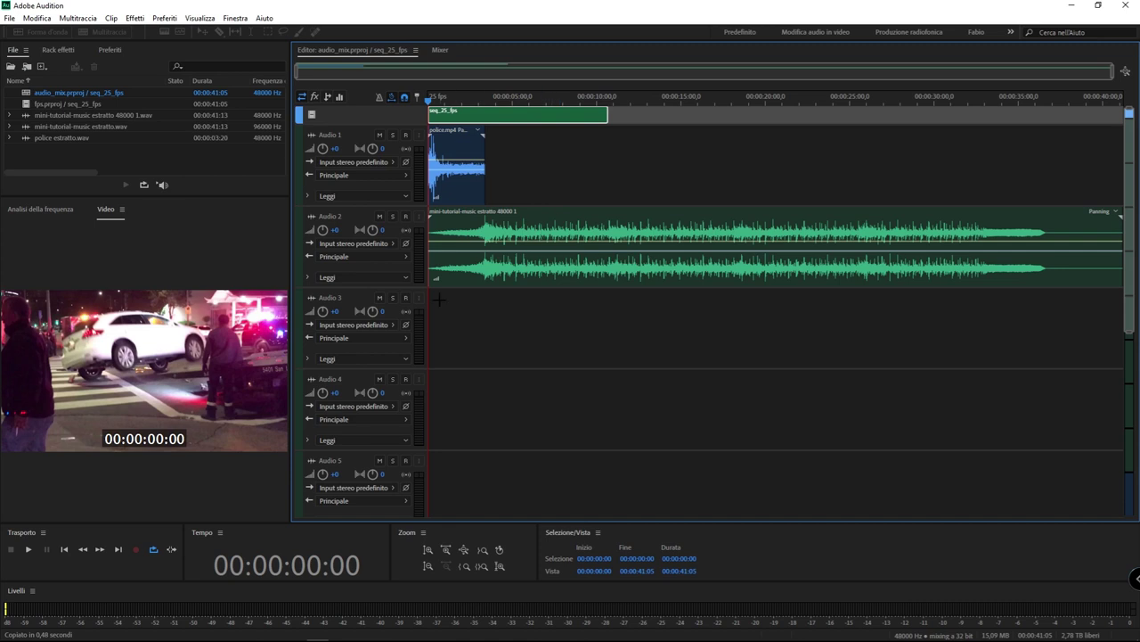
scroll(496, 335, down, 3)
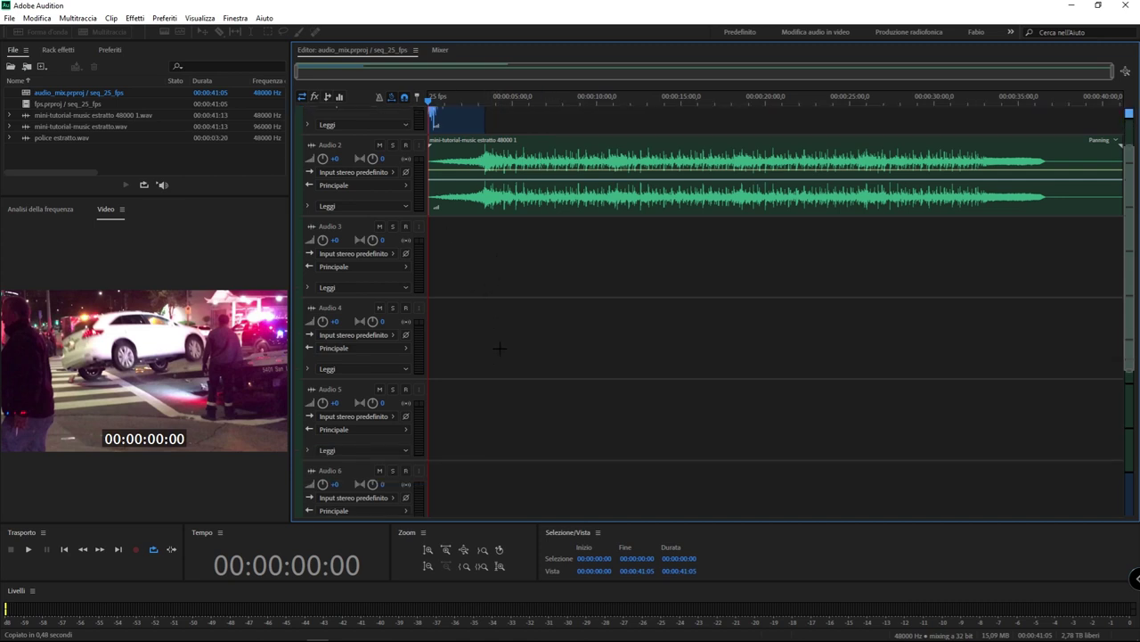
scroll(498, 344, up, 3)
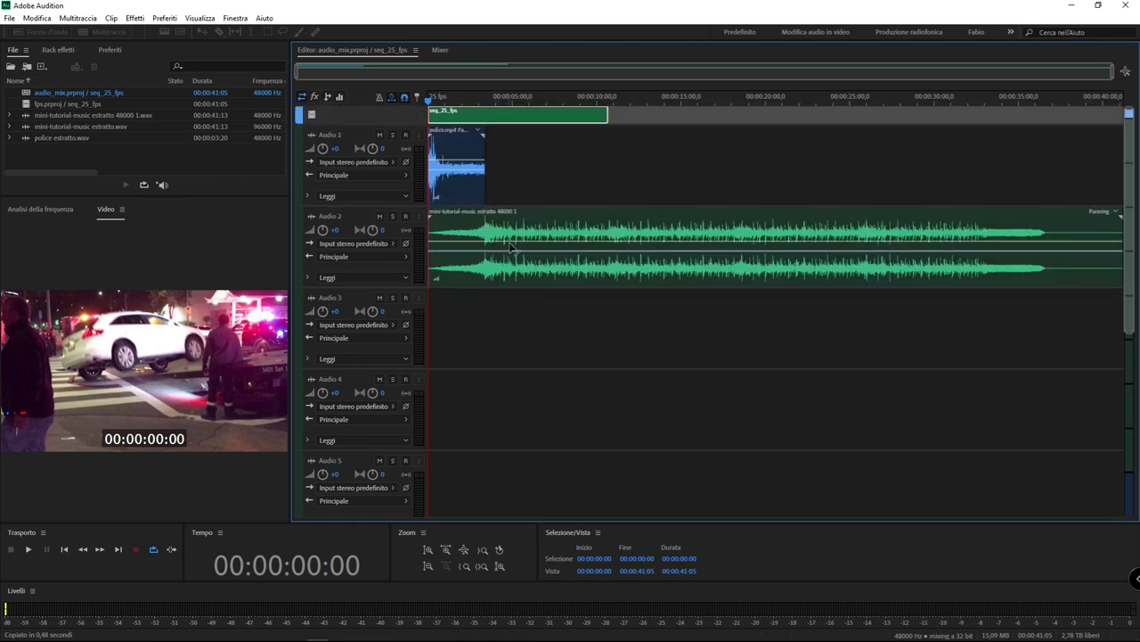
mouse_move(682, 335)
mouse_down()
mouse_move(527, 296)
mouse_move(468, 119)
mouse_up()
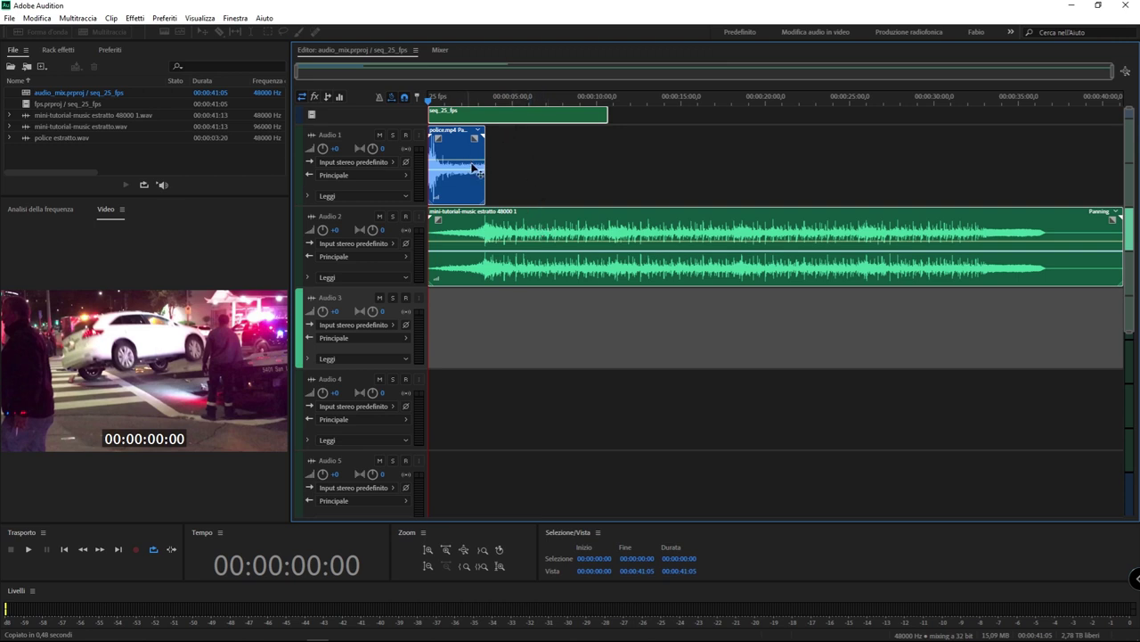
Apply Blocca tempo to the police.mp4 and music clips, then drag to confirm they stay fixed in time.
right_click(513, 231)
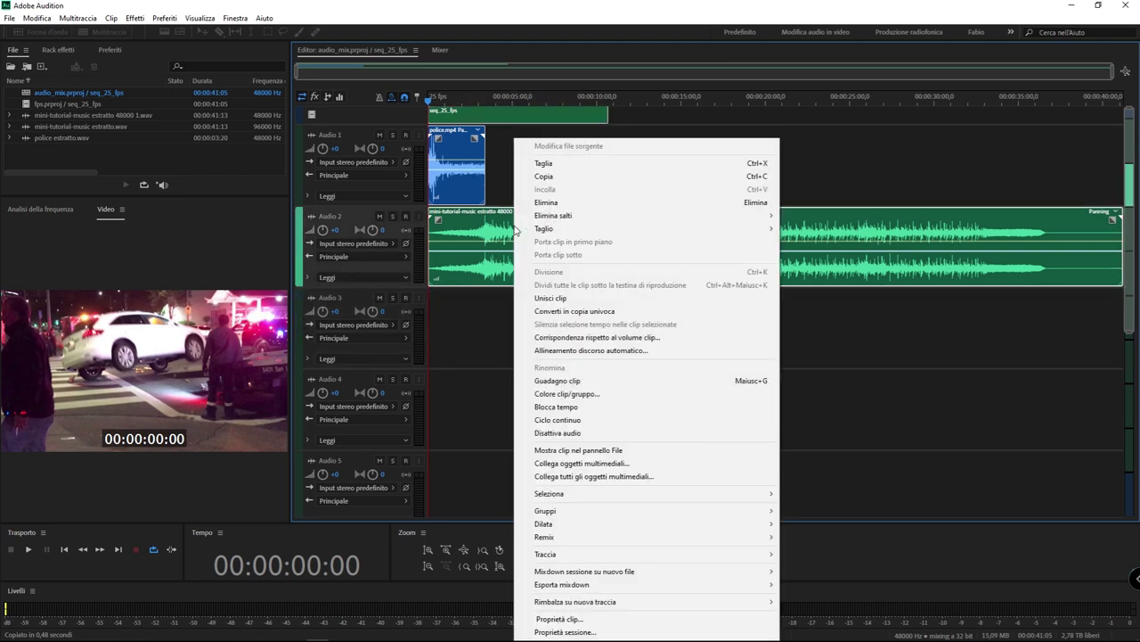
click(638, 406)
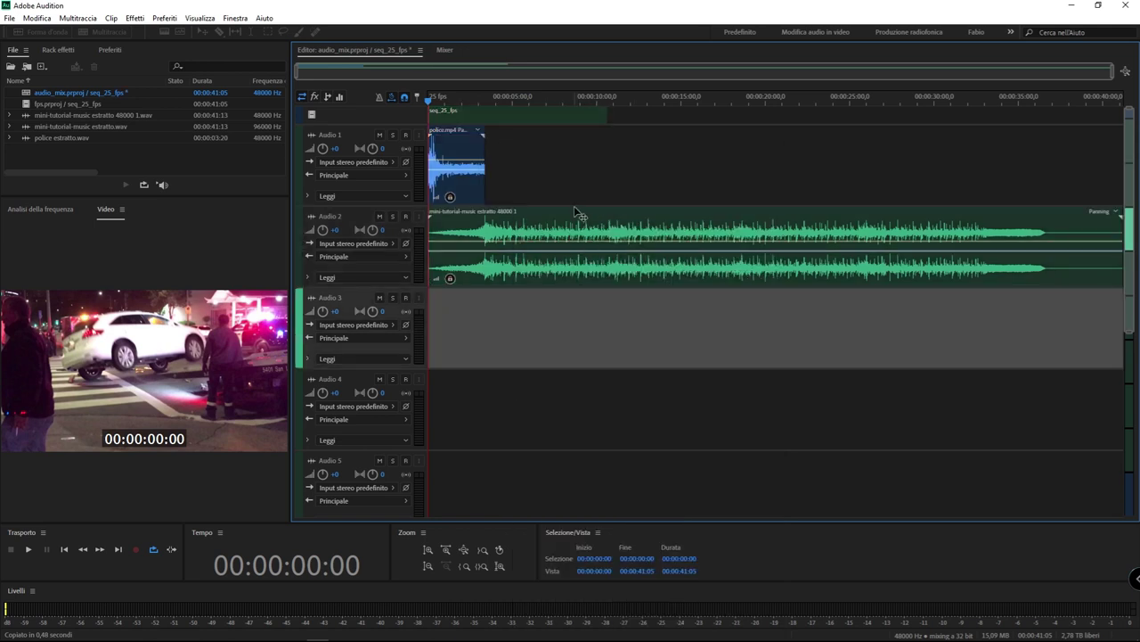
drag(586, 222, 559, 210)
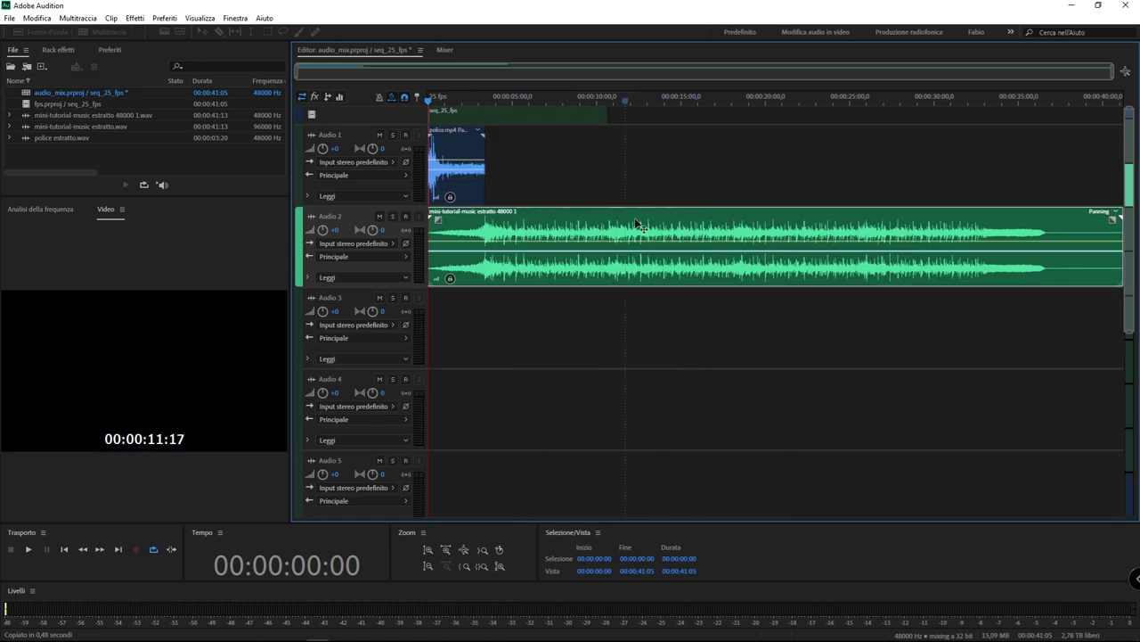
mouse_move(556, 207)
mouse_down()
mouse_move(597, 201)
mouse_move(591, 218)
mouse_up()
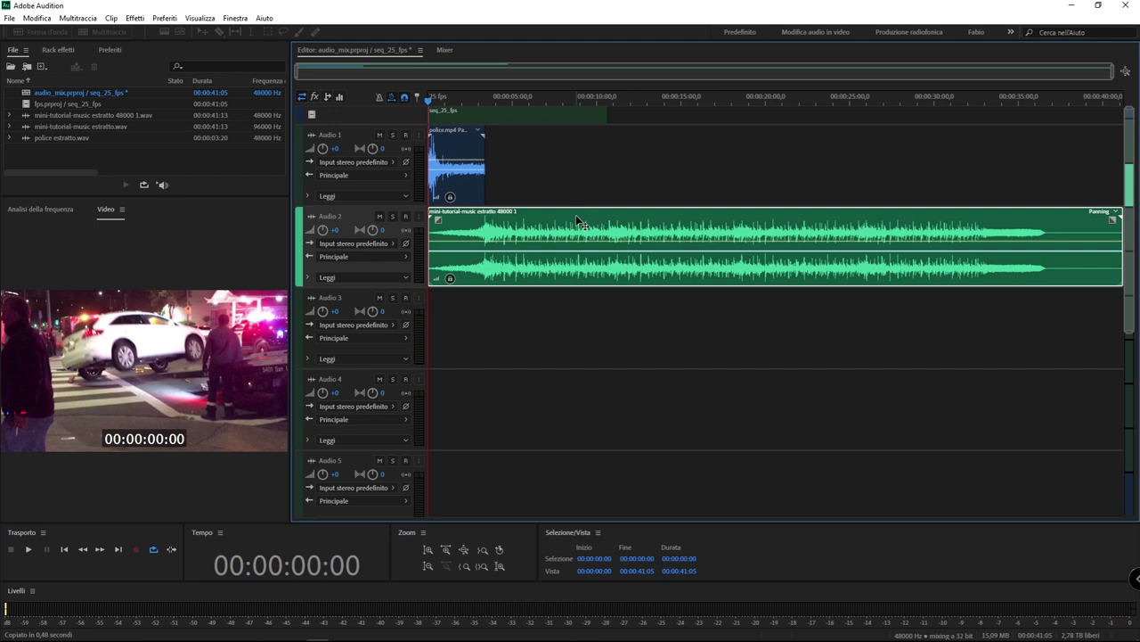
Choose File > Esporta > Mixdown multitraccia > Tutta la sessione.
click(11, 22)
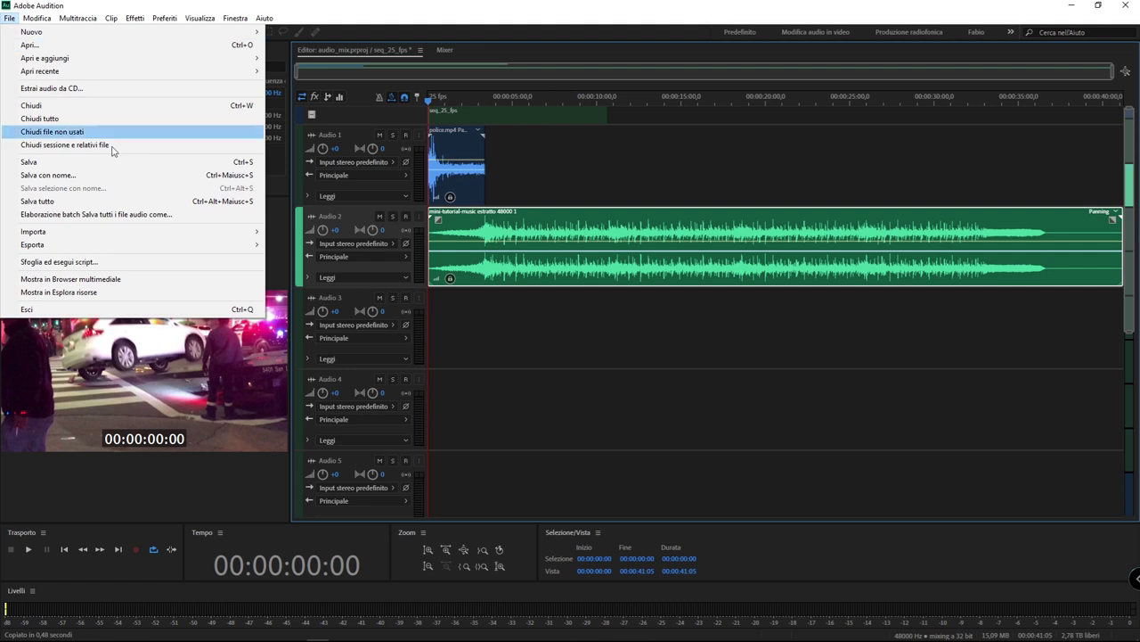
mouse_move(163, 252)
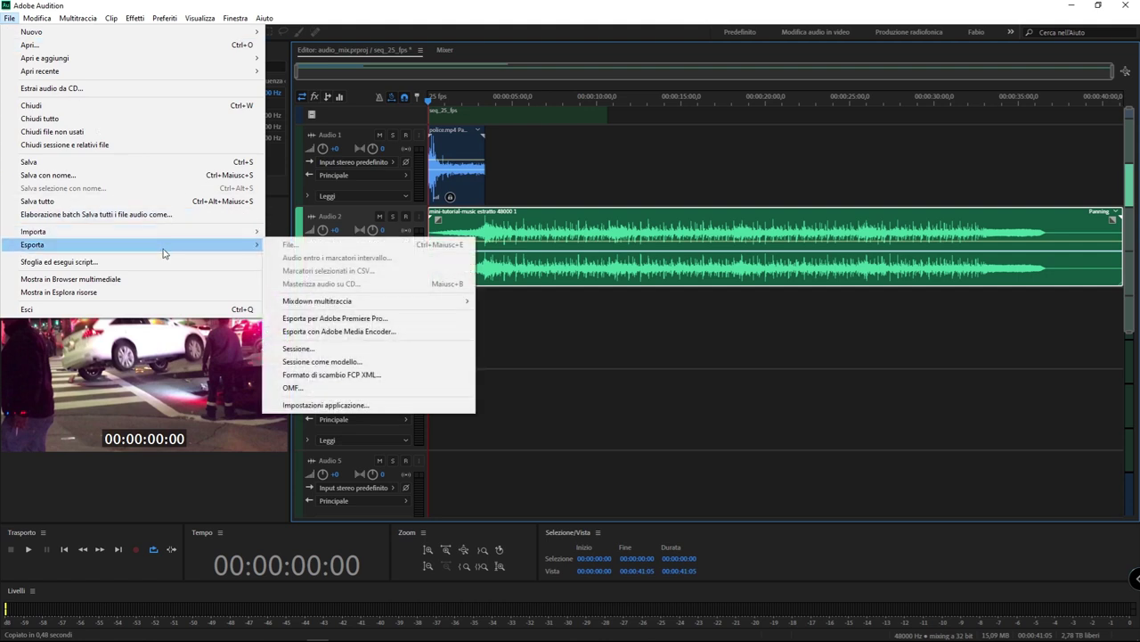
mouse_move(387, 308)
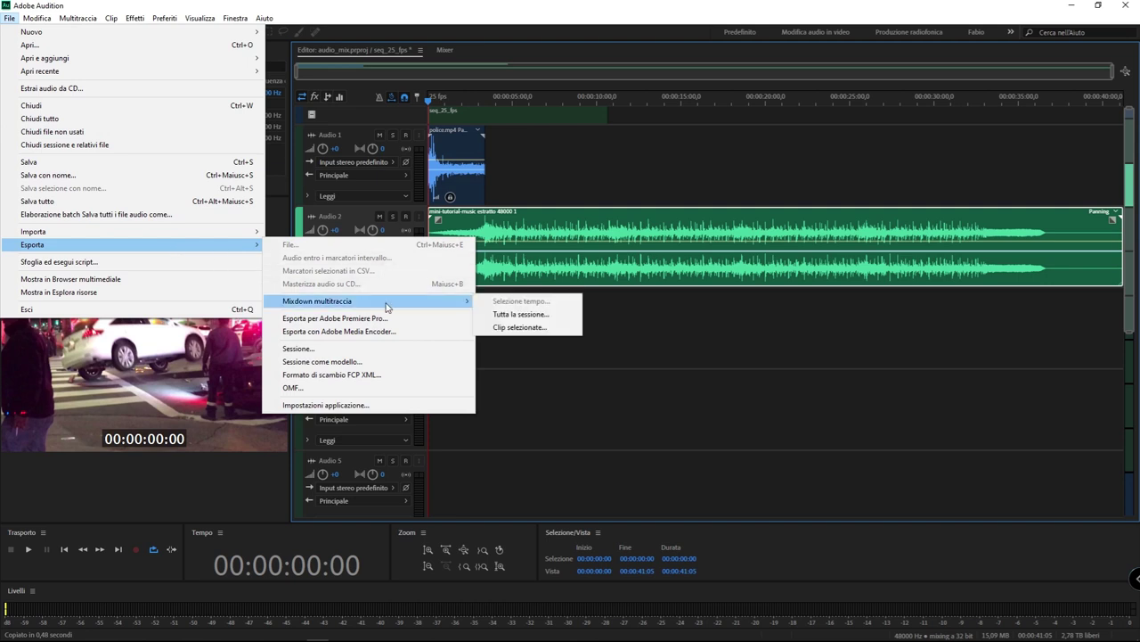
click(571, 317)
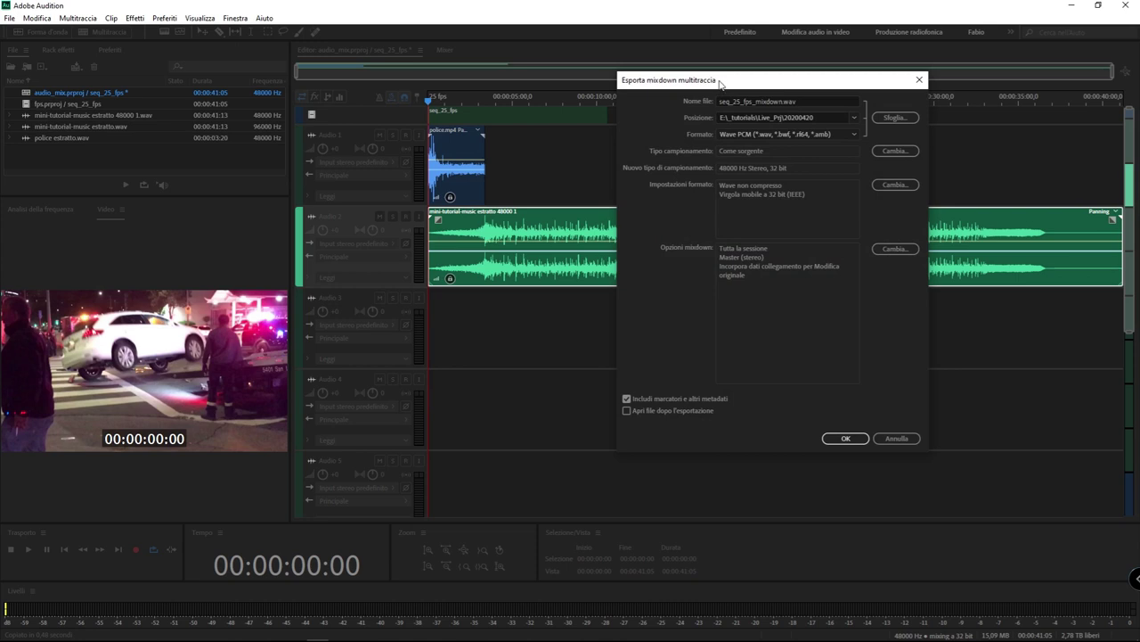
drag(720, 81, 535, 230)
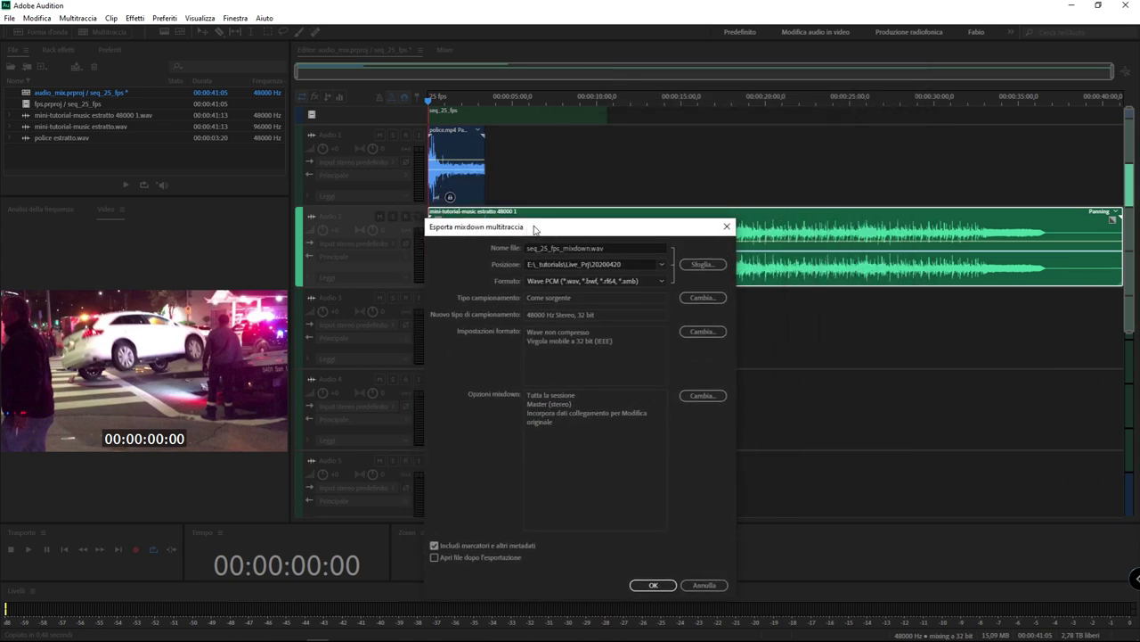
drag(535, 230, 740, 203)
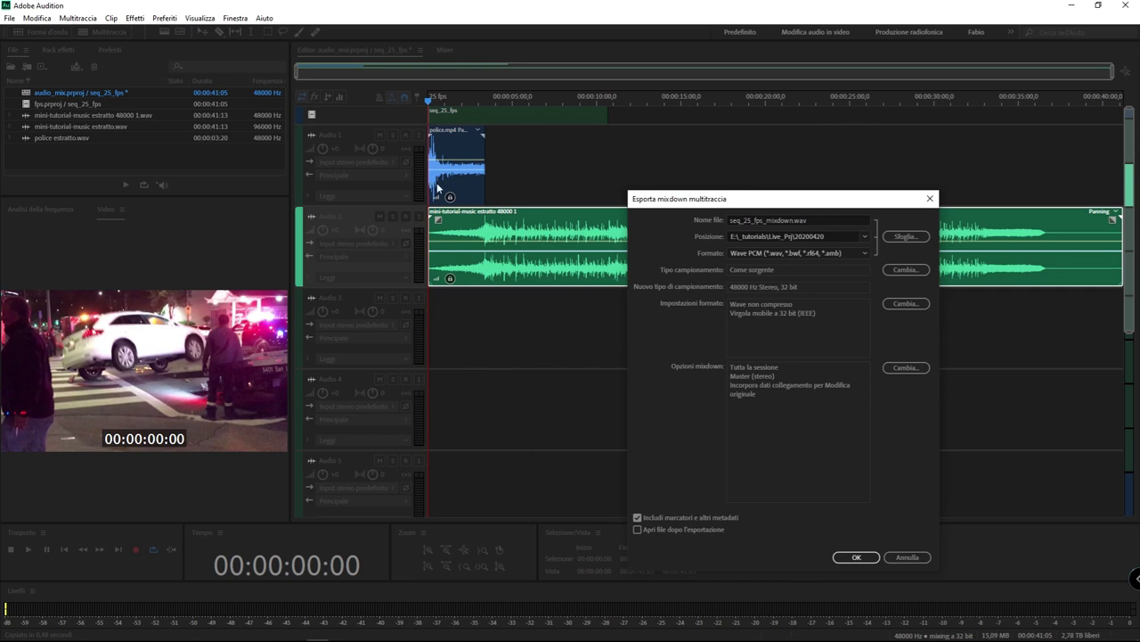